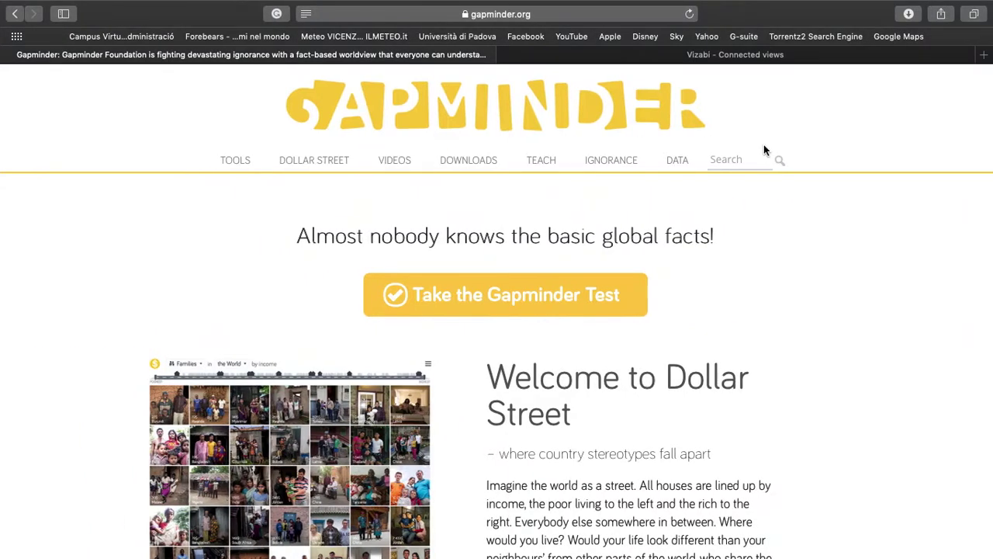
Step: Open Gapminder Tools and reload past the crash to show the 2018 life expectancy vs income bubbles
click(234, 163)
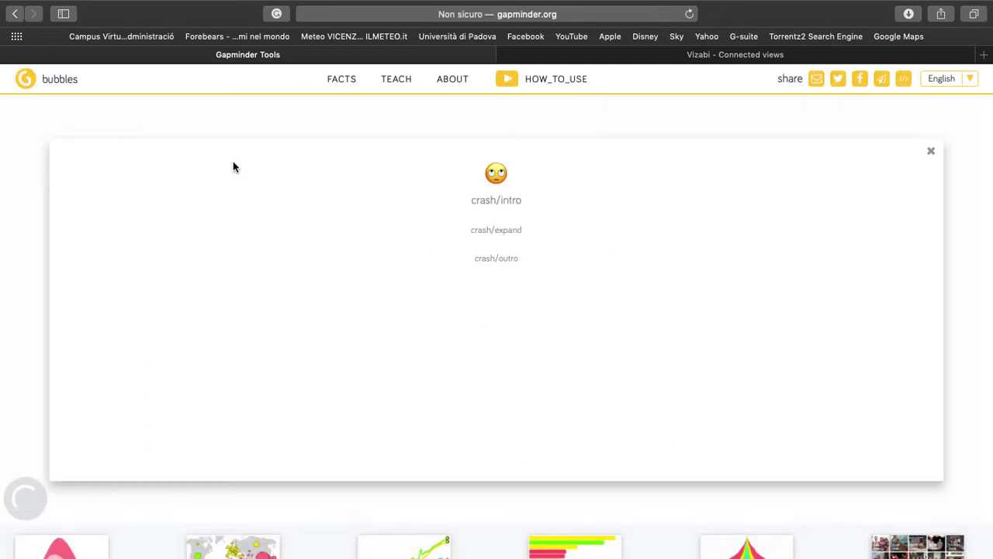
click(690, 31)
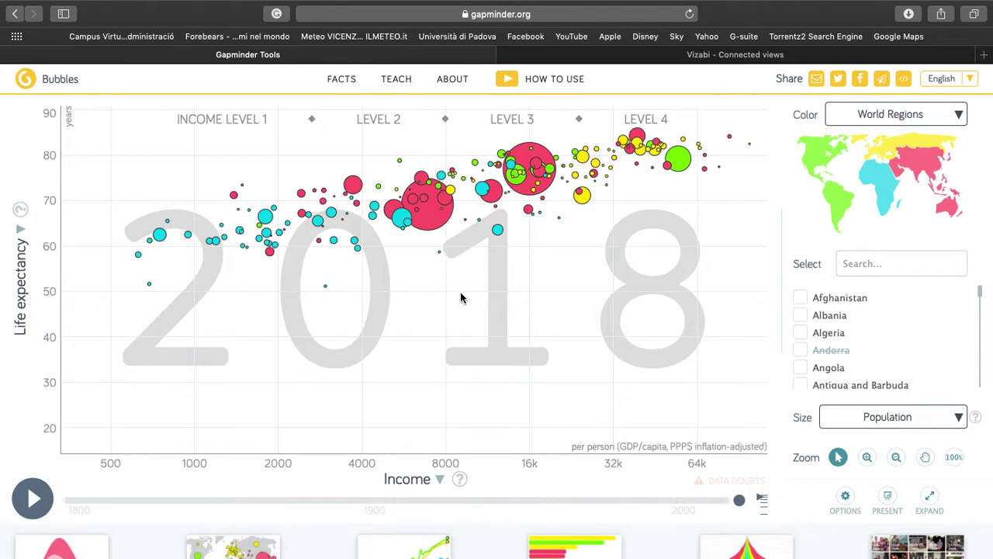
scroll(461, 293, down, 3)
scroll(489, 291, up, 3)
scroll(565, 243, down, 3)
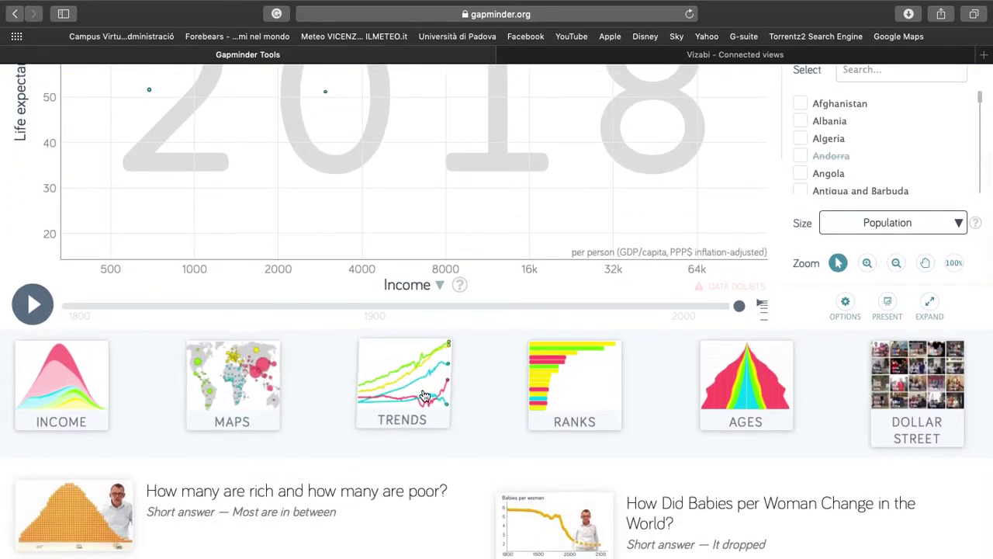
scroll(588, 405, up, 3)
scroll(590, 407, down, 1)
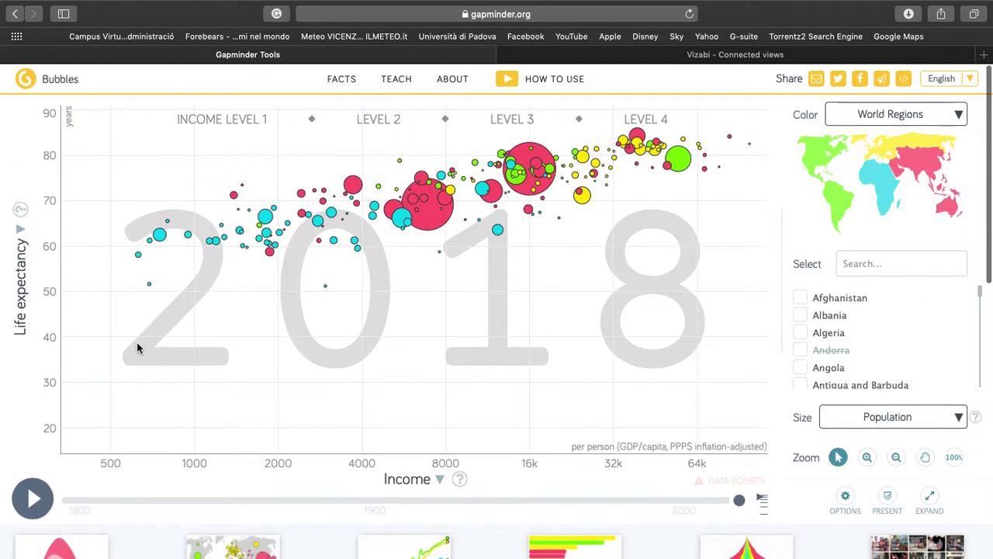
click(17, 267)
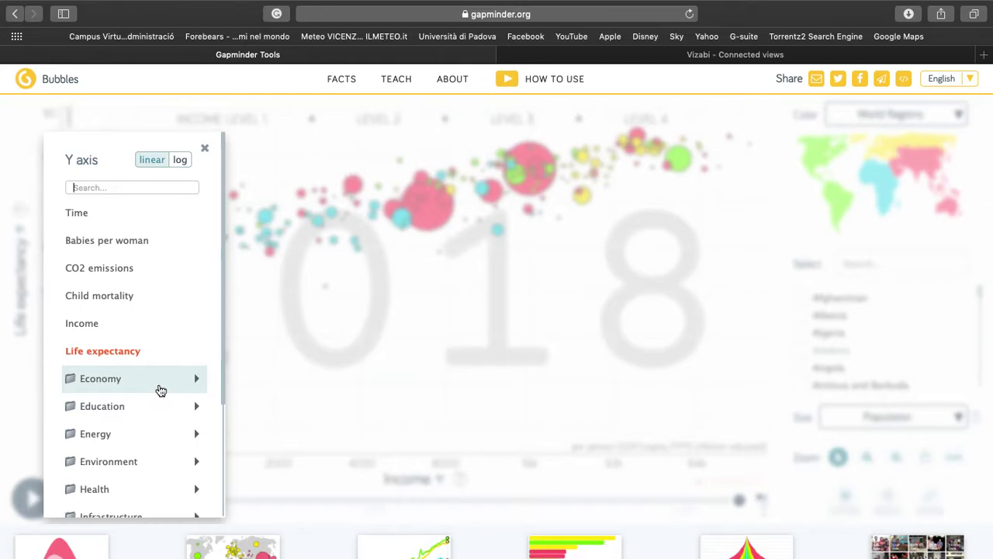
scroll(159, 389, down, 4)
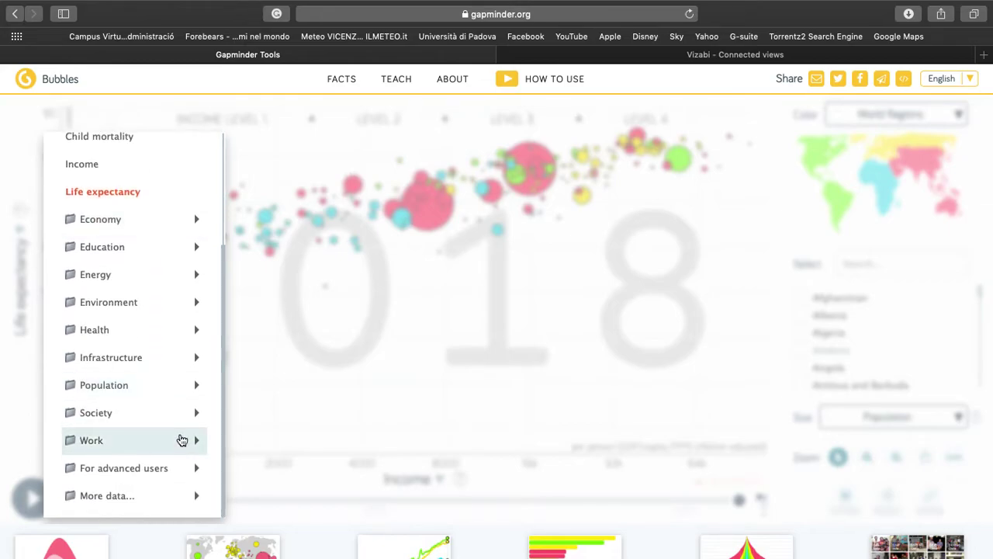
click(297, 418)
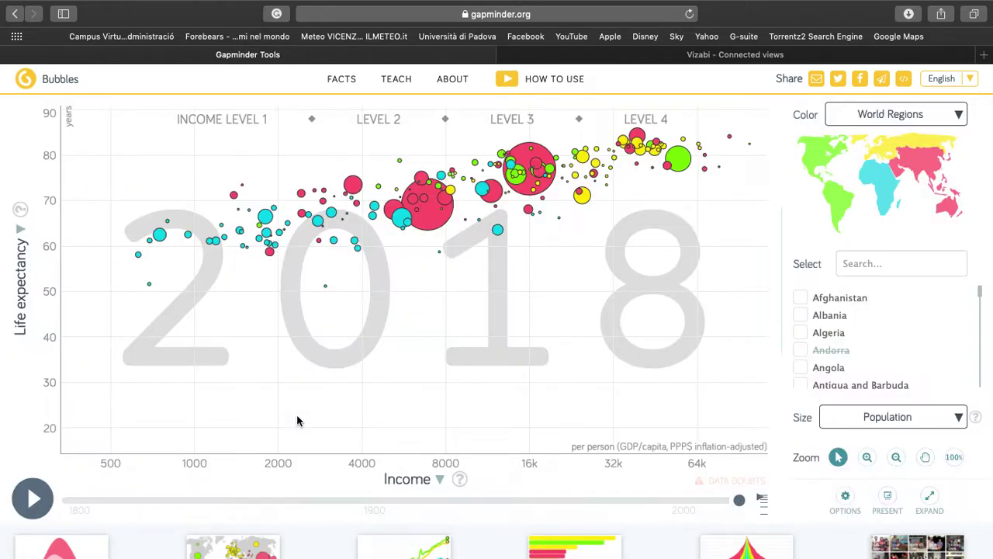
Step: Play the bubble animation, pause it at 1846, then go back home and open Downloads
click(41, 499)
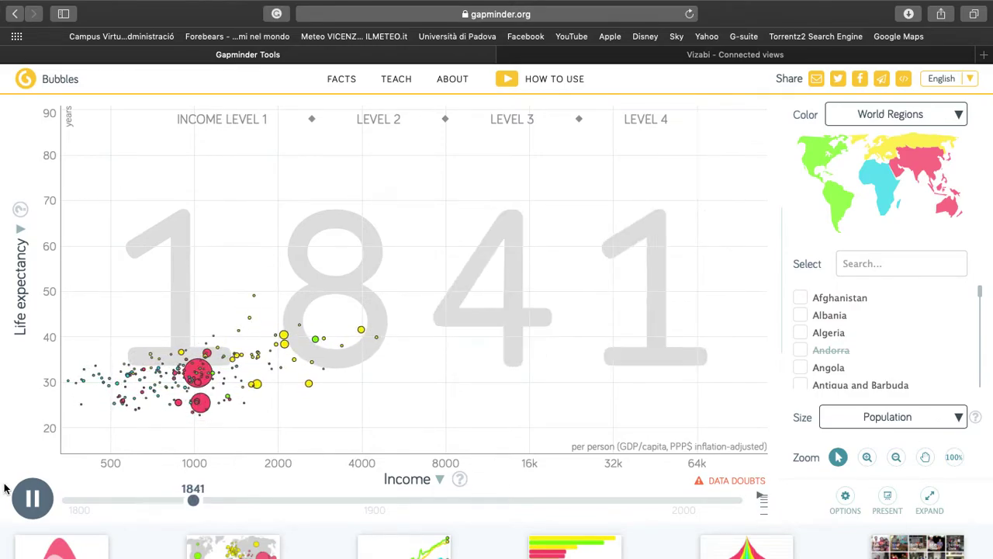
click(32, 498)
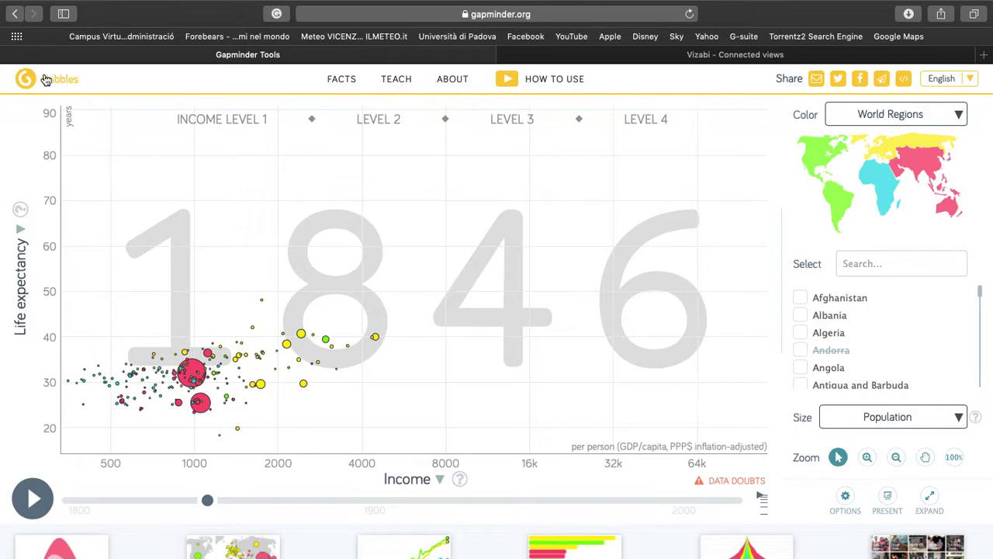
click(49, 81)
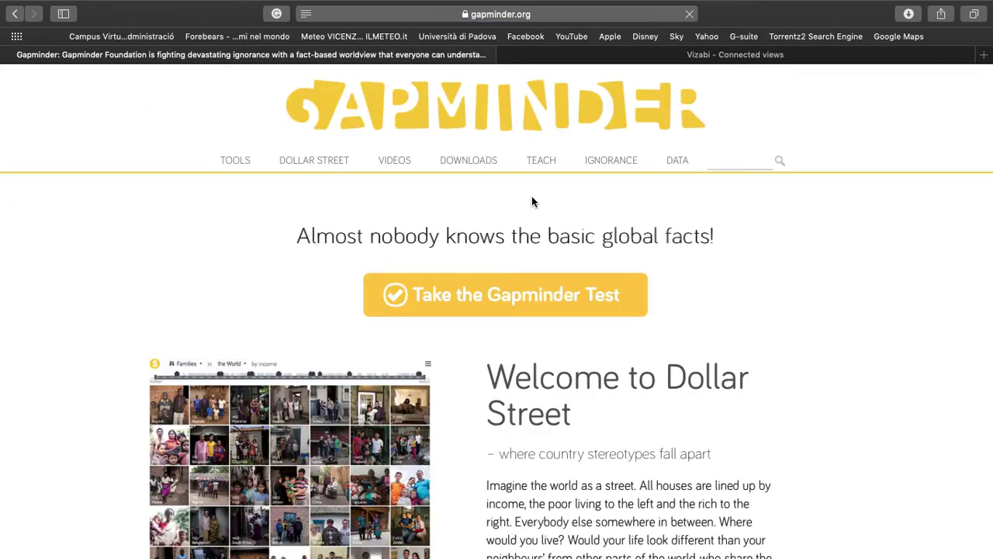
click(466, 163)
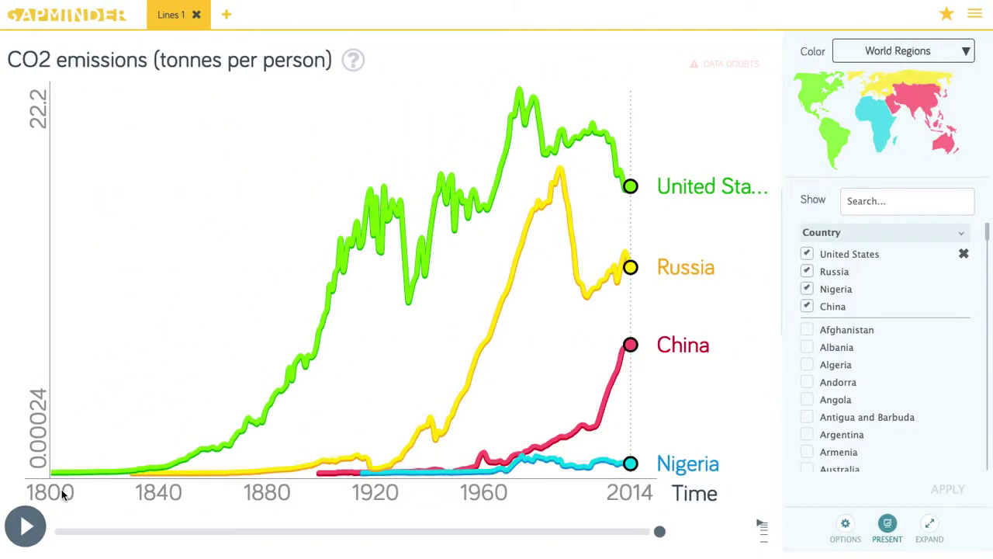
Step: Replay the CO2 per person lines from 1800, pause at 1850, and open the Gapminder Offline menu
click(62, 532)
click(15, 531)
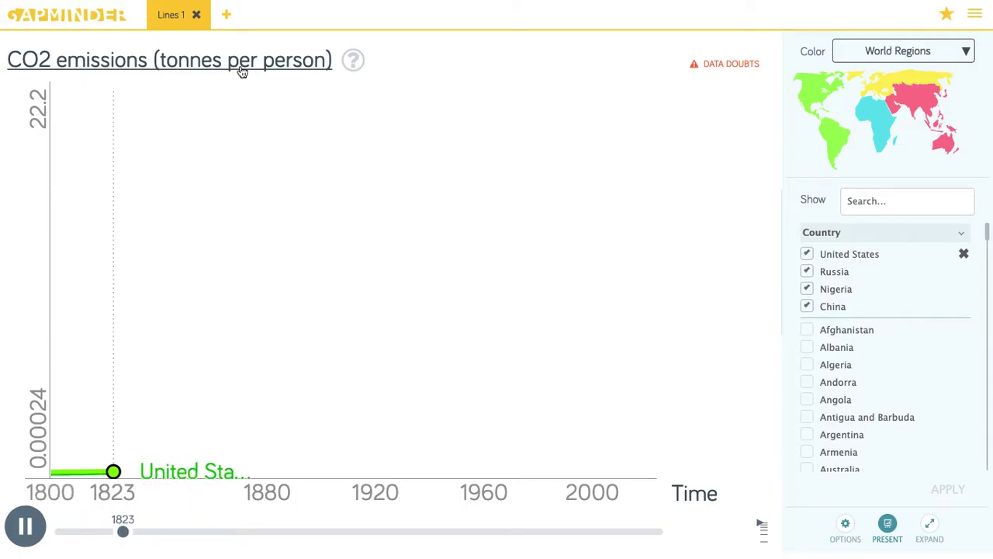
click(28, 528)
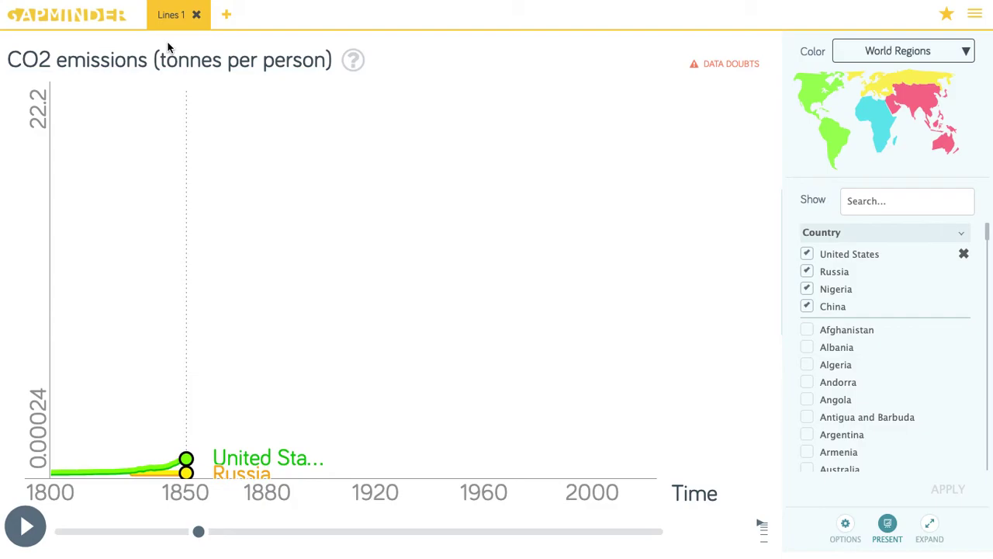
mouse_move(132, 9)
click(85, 8)
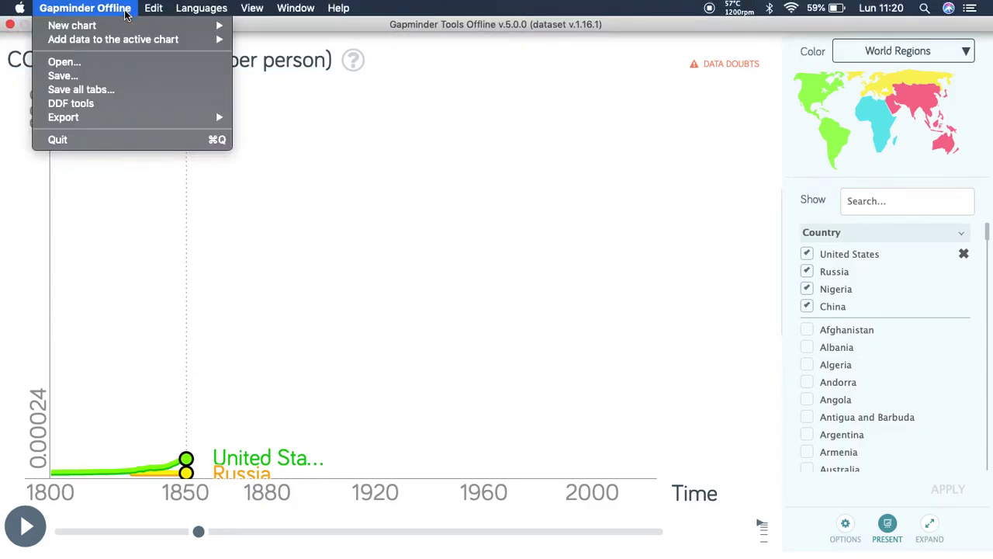
Step: Import Example_Tutorial.xlsx, sheet Foglio1, as a Lines chart with time going down the rows
mouse_move(127, 28)
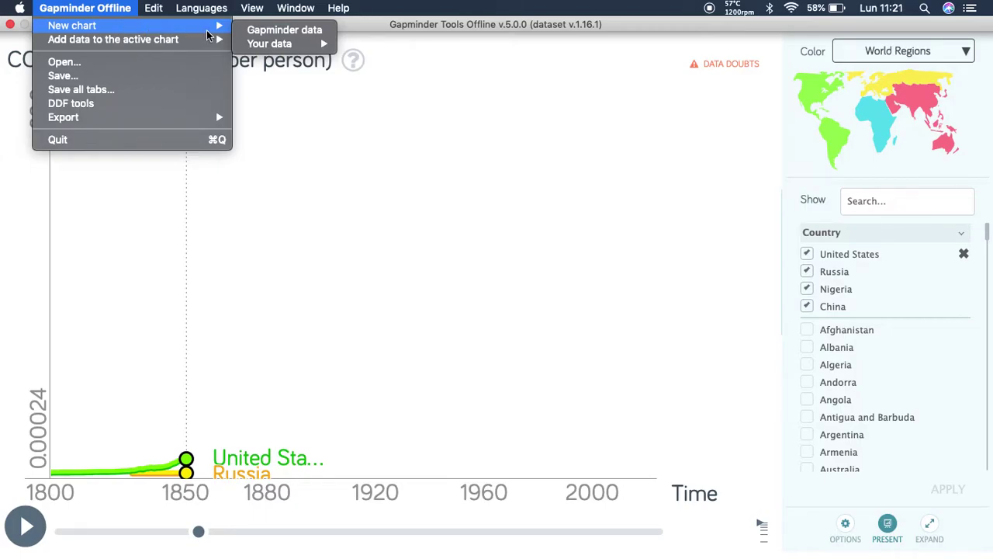
mouse_move(317, 44)
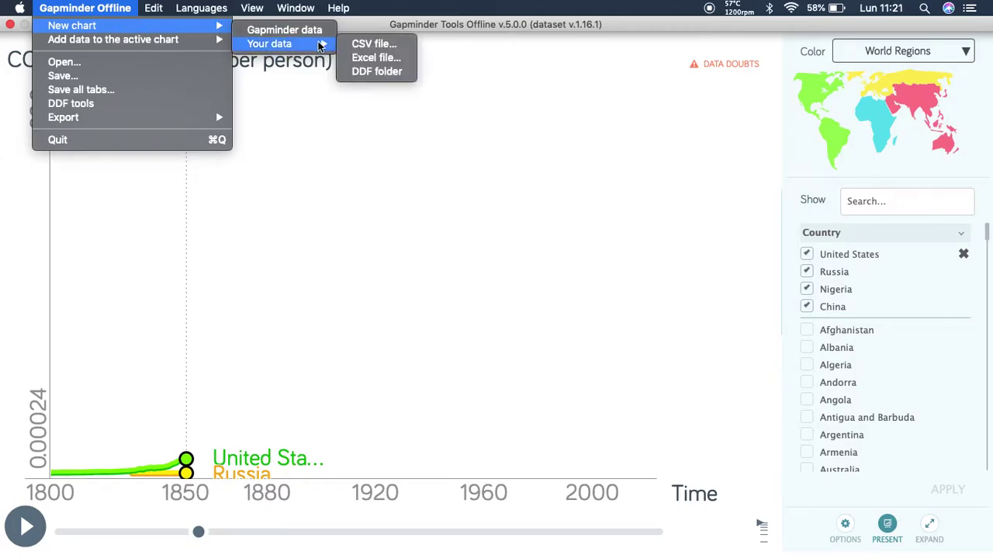
click(366, 59)
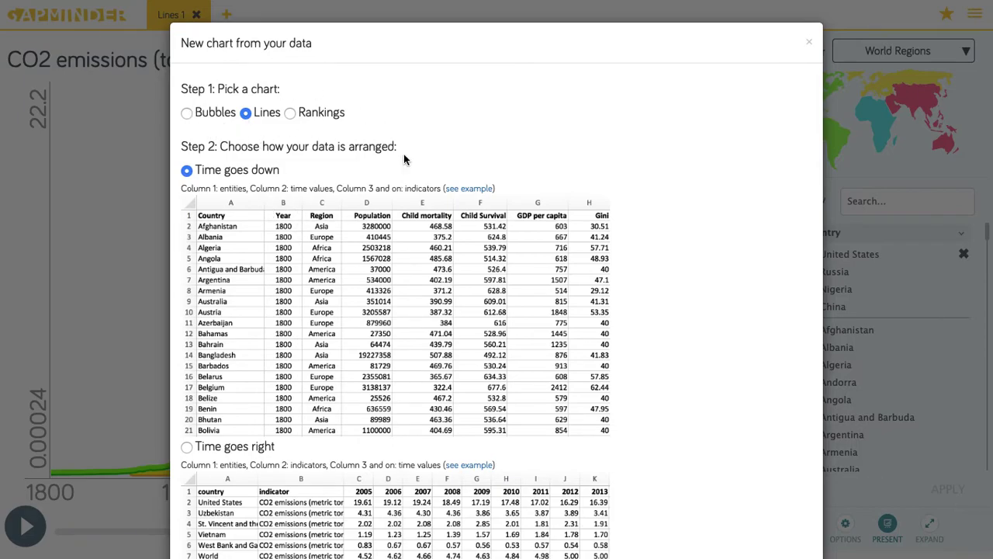
scroll(453, 246, down, 3)
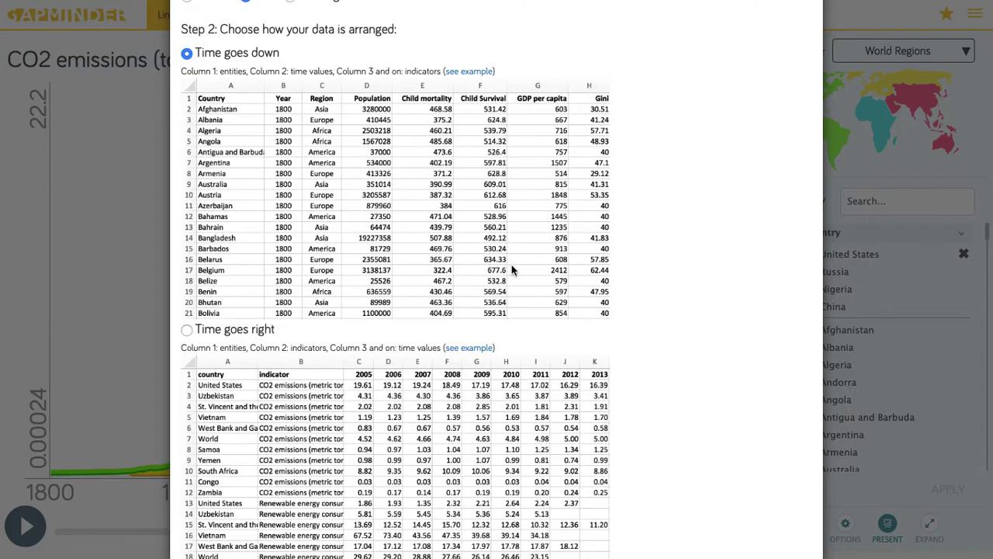
scroll(512, 269, down, 1)
scroll(512, 269, up, 2)
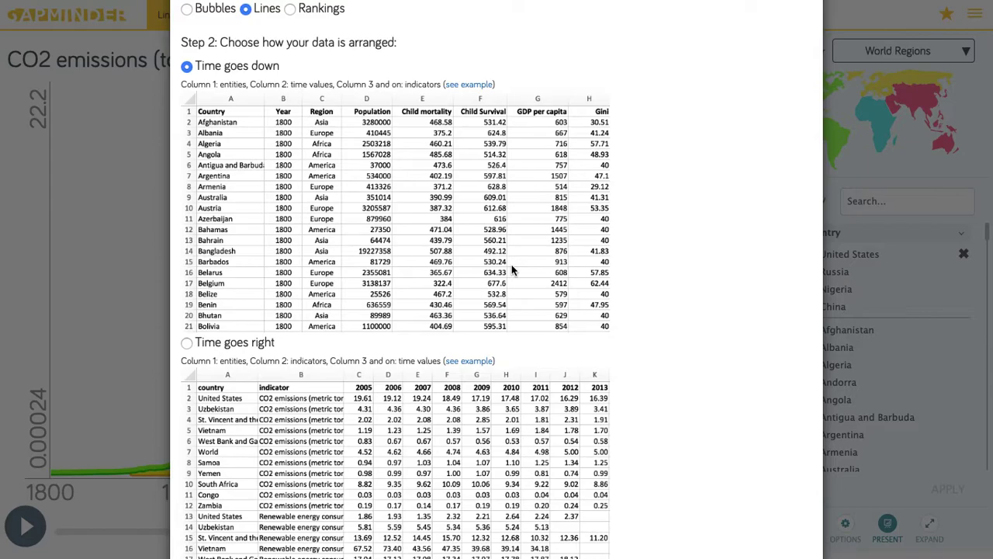
scroll(512, 269, down, 4)
scroll(512, 269, up, 6)
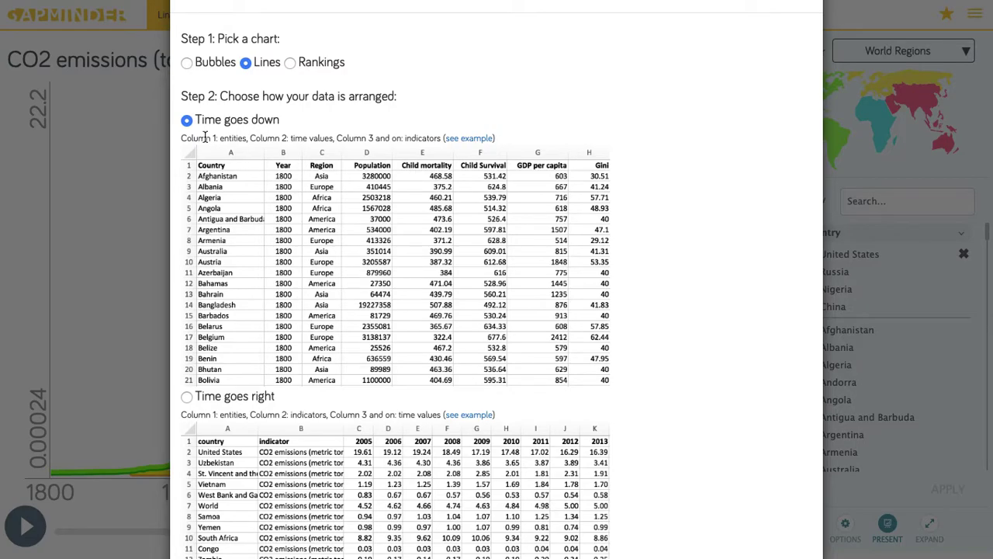
scroll(328, 328, down, 5)
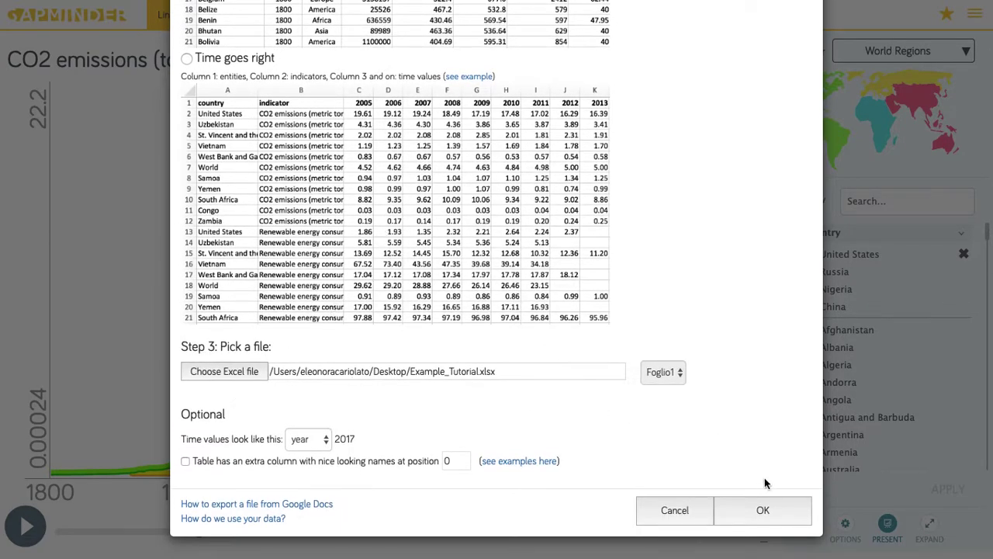
click(770, 510)
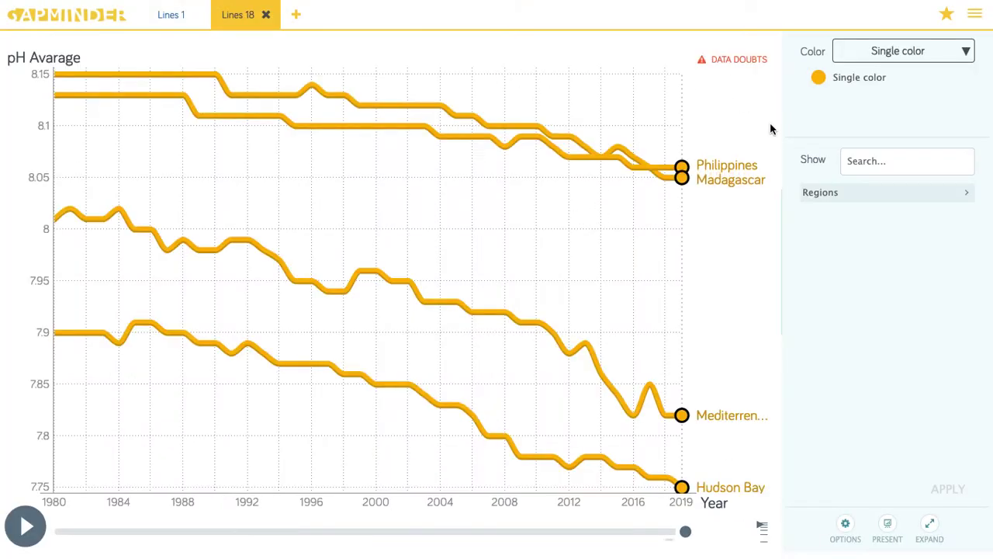
Step: Switch from the Lines 18 pH chart to the Excel spreadsheet with ctrl+Left
key(ctrl+Left)
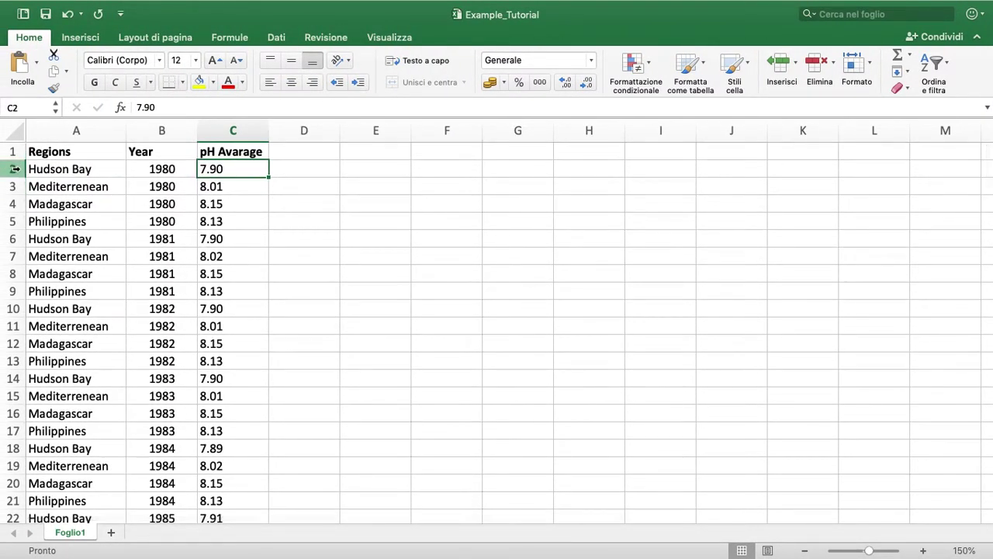
Step: Highlight the four regions' 1980 rows and the pH Avarage values in column C
drag(14, 169, 8, 226)
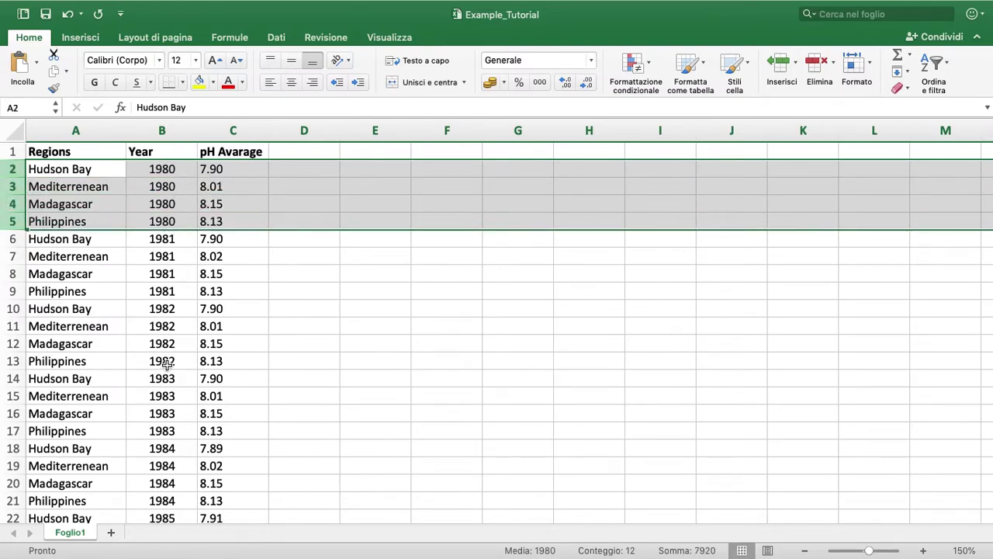
click(223, 169)
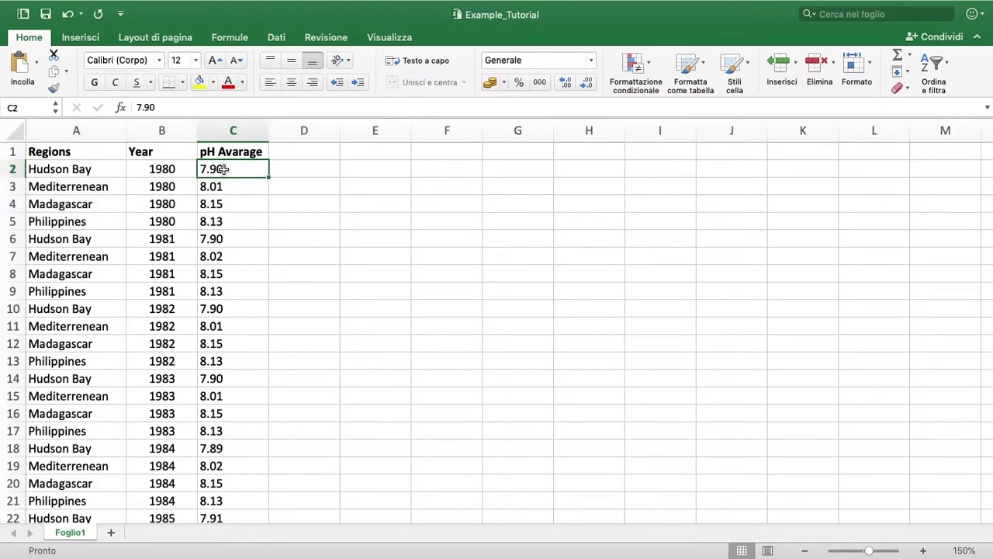
drag(223, 169, 234, 224)
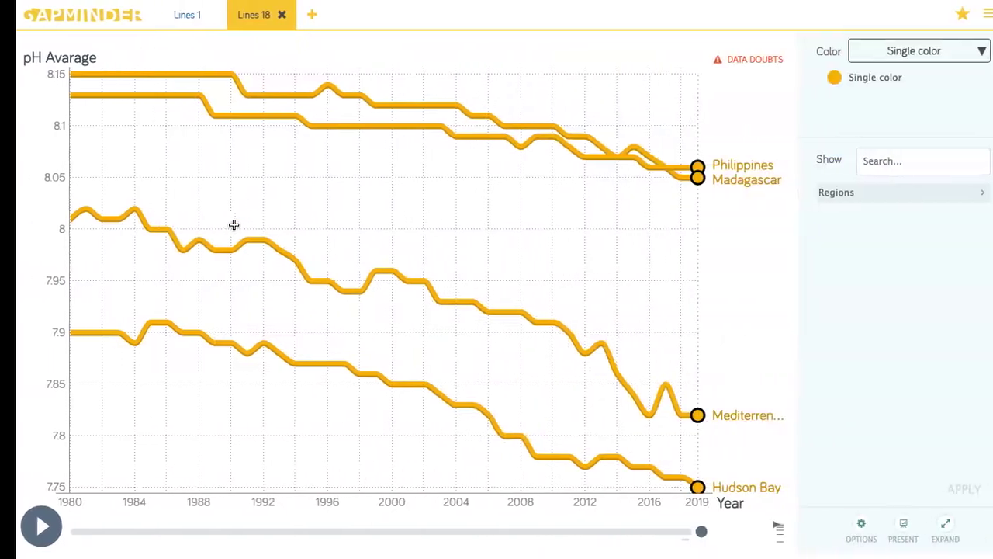
Step: Colour the lines by Regions and replay the pH Avarage chart from 1980 to 2018
click(948, 62)
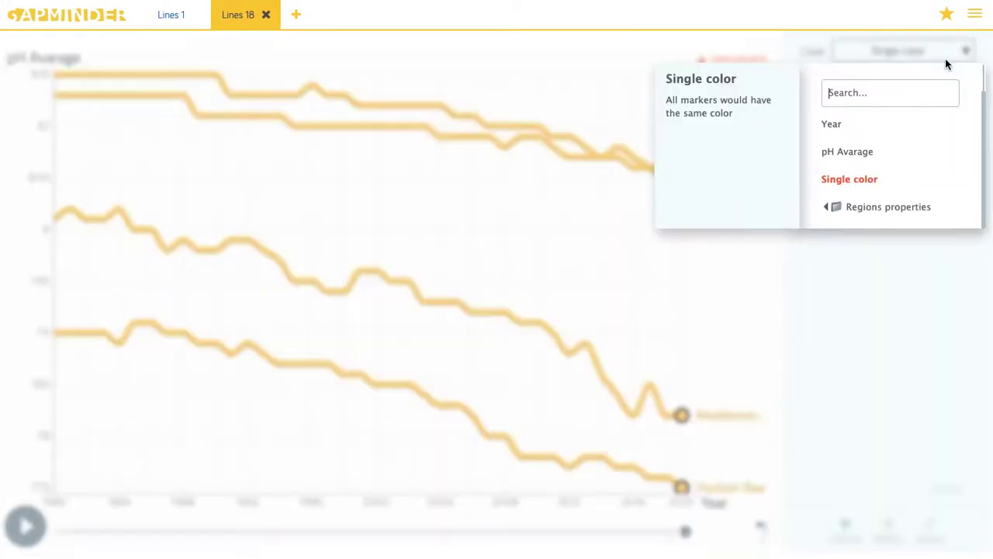
mouse_move(891, 235)
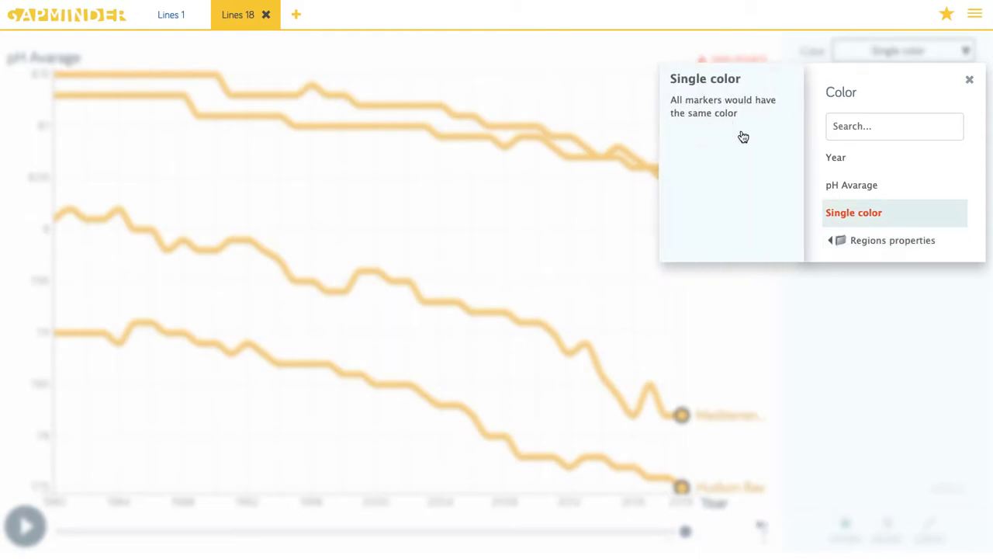
click(706, 106)
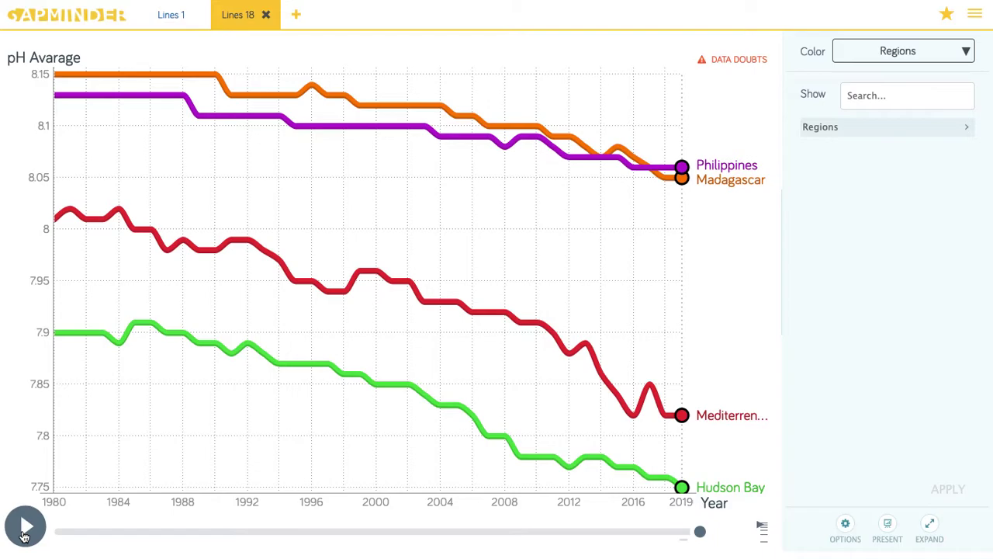
click(24, 534)
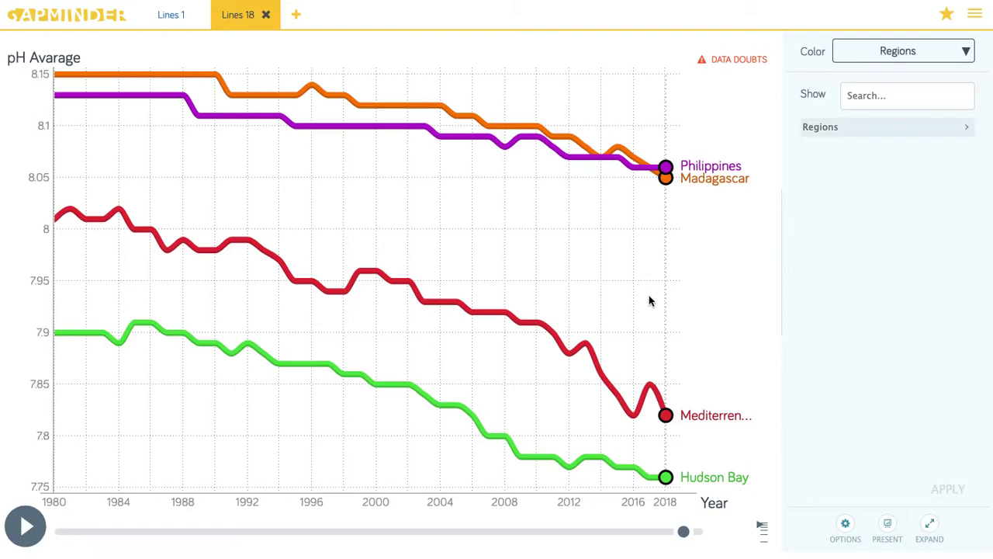
mouse_move(197, 6)
click(109, 5)
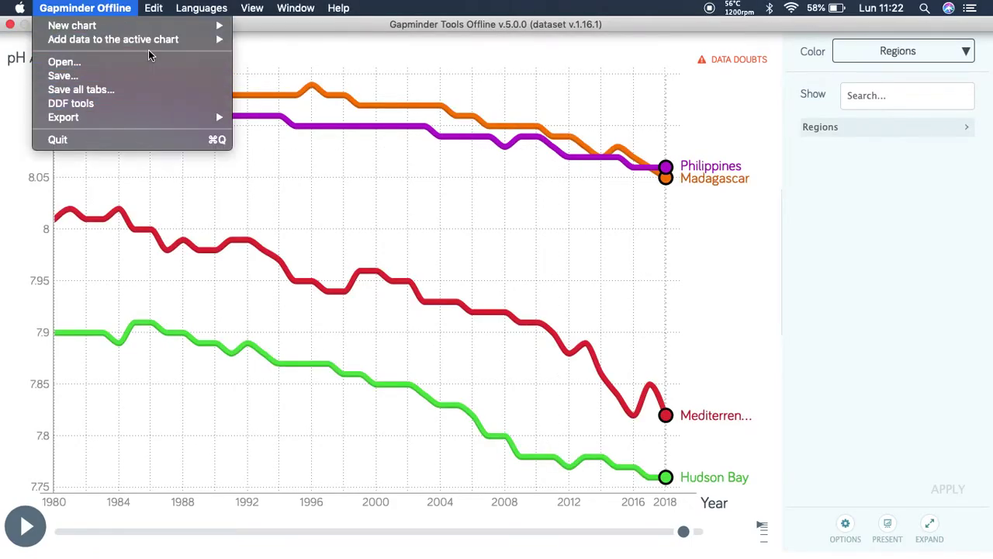
mouse_move(139, 121)
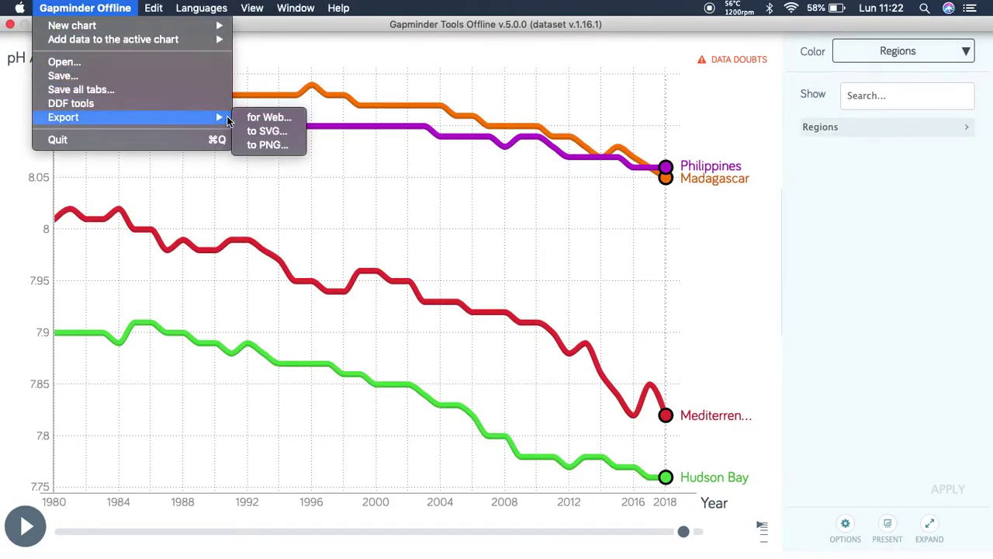
click(754, 228)
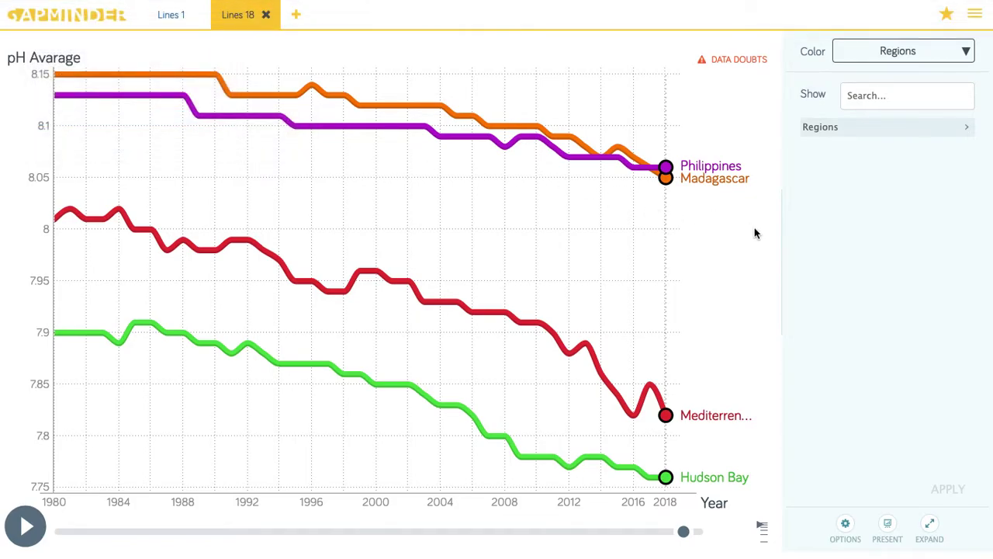